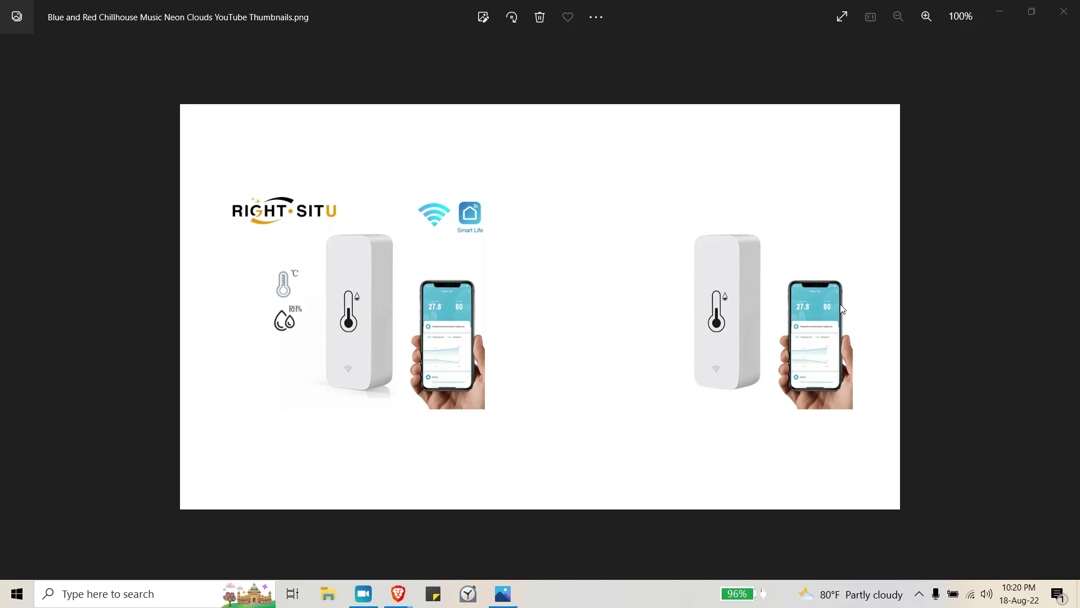
Minimise the Photos viewer so Brave shows the Tuya sensor's AliExpress listing at ₫171,556
click(505, 594)
click(505, 593)
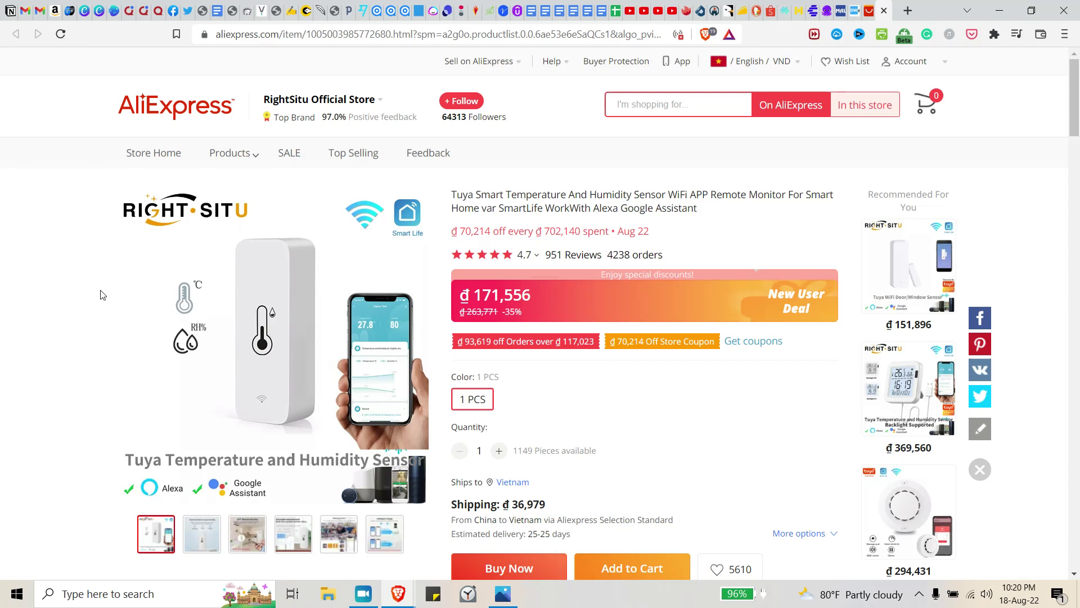
Switch to the Canva thumbnail design with both sensor photos, abandoning an Upload files attempt
click(99, 6)
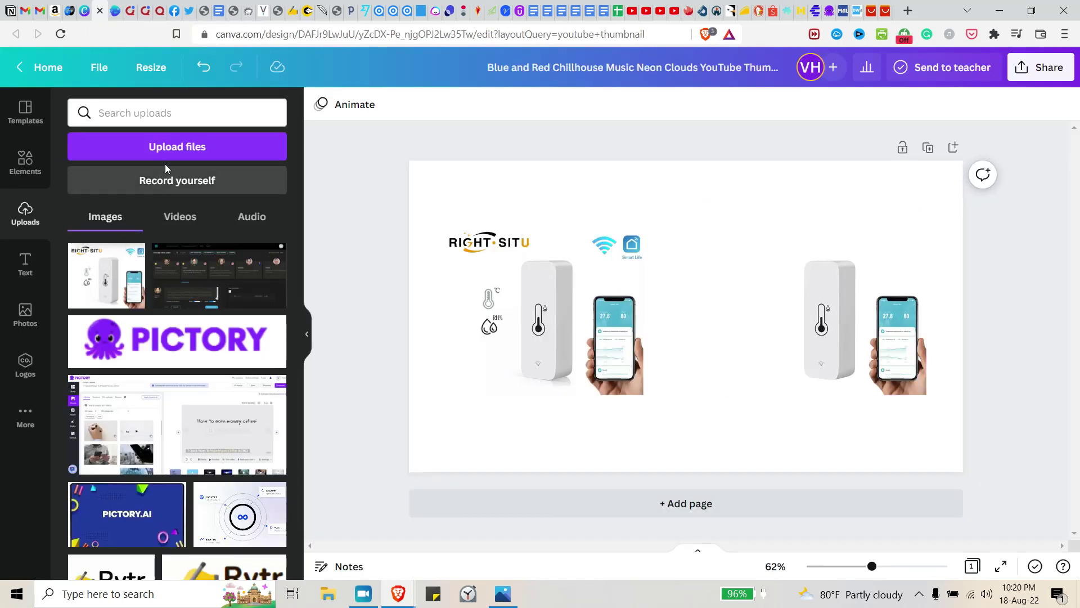
click(181, 147)
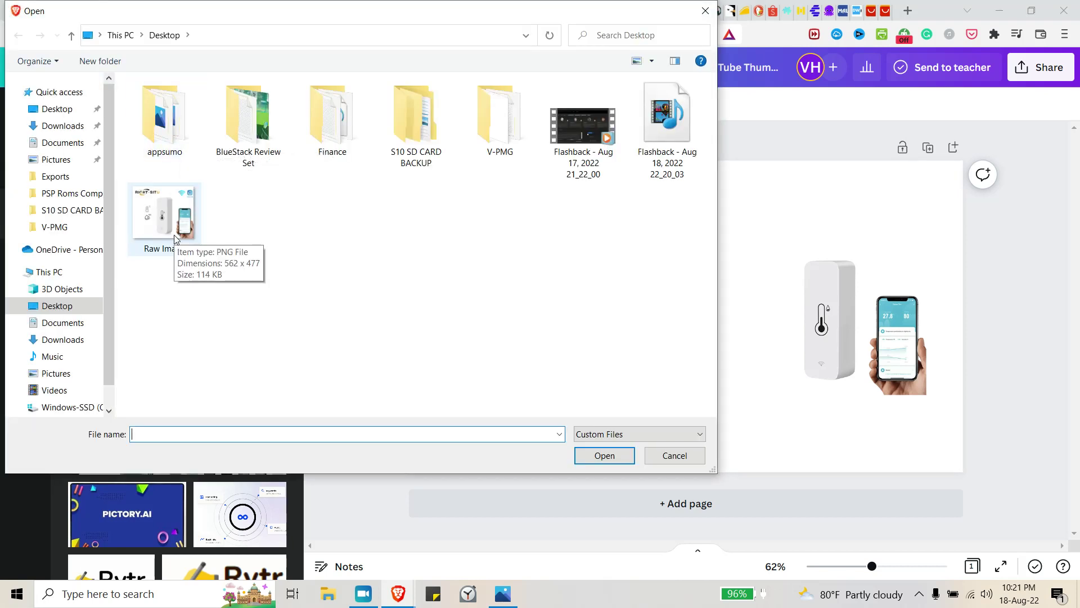
click(666, 457)
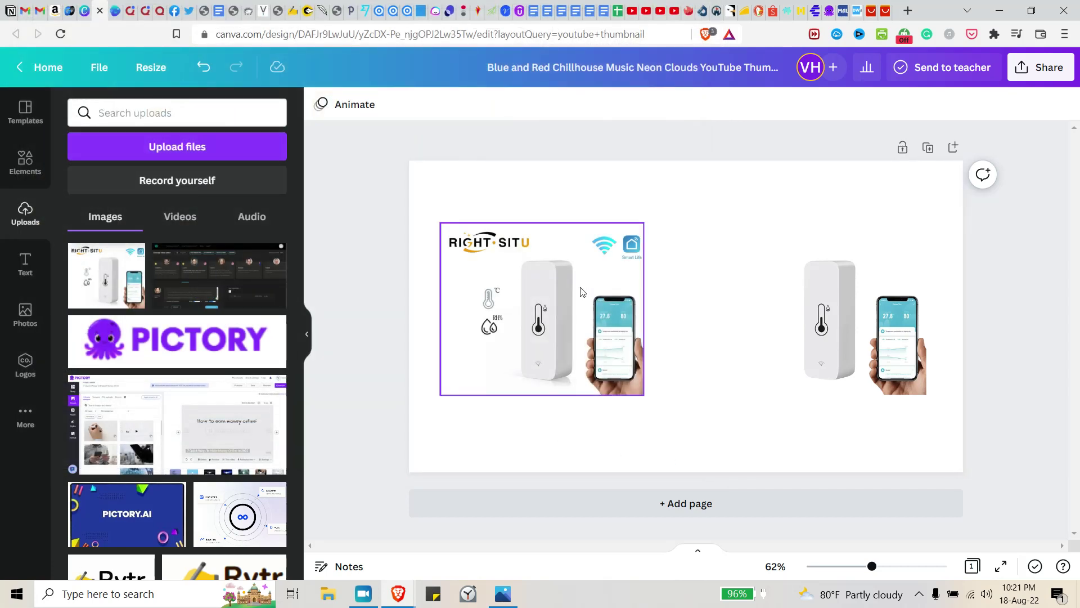
Delete the logo-free sensor photo on the right, keeping the original branded one
drag(581, 291, 616, 291)
click(764, 302)
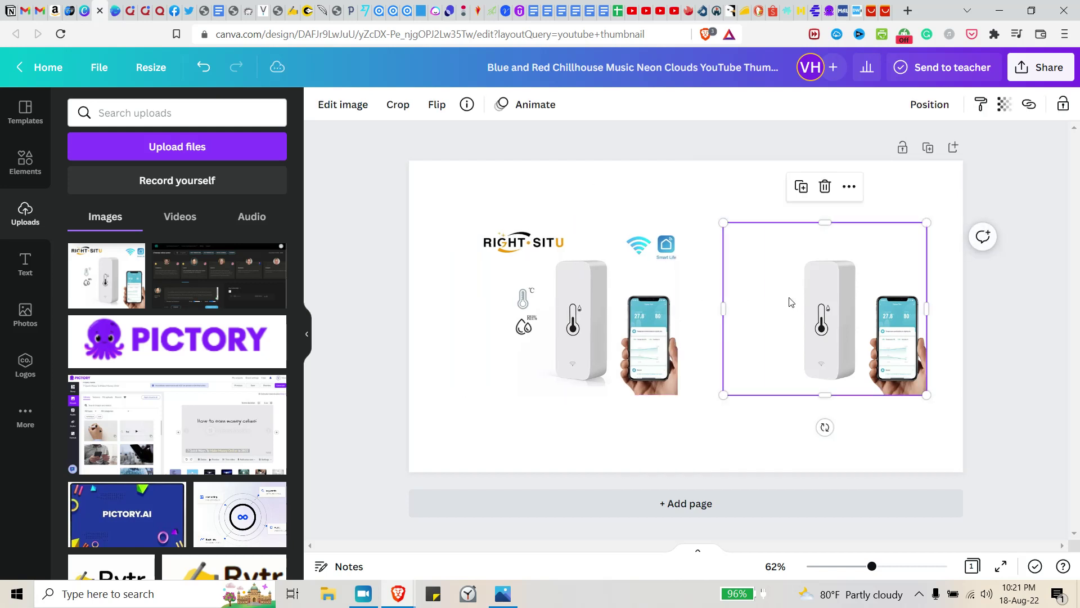
key(Delete)
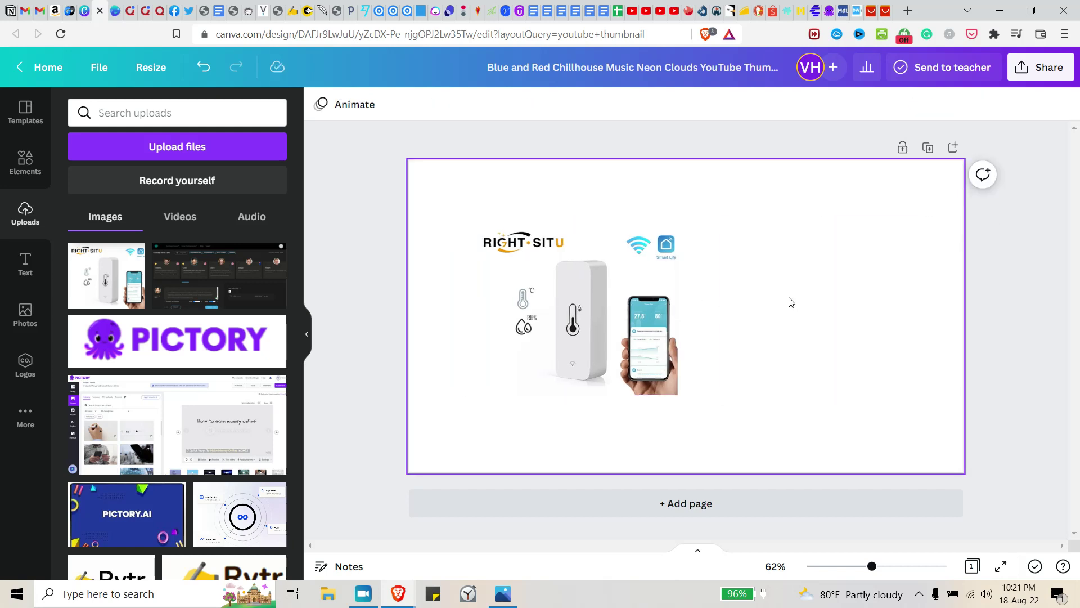
Enlarge the RIGHT·SITU sensor photo to fill most of the page height and centre it
drag(634, 316, 768, 307)
drag(611, 384, 525, 454)
drag(652, 388, 696, 338)
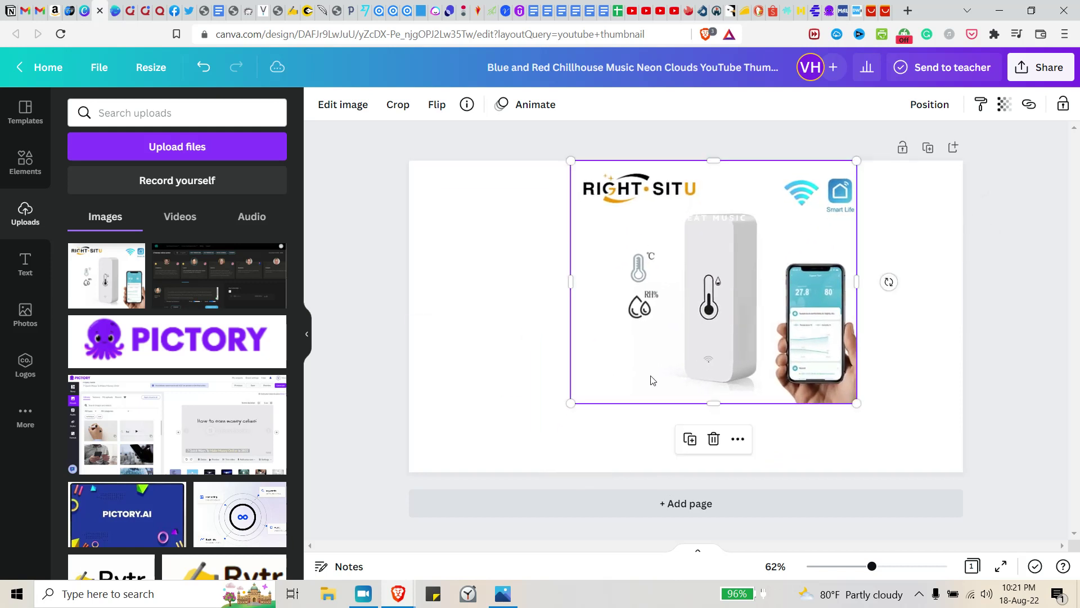
drag(571, 401, 485, 475)
click(706, 416)
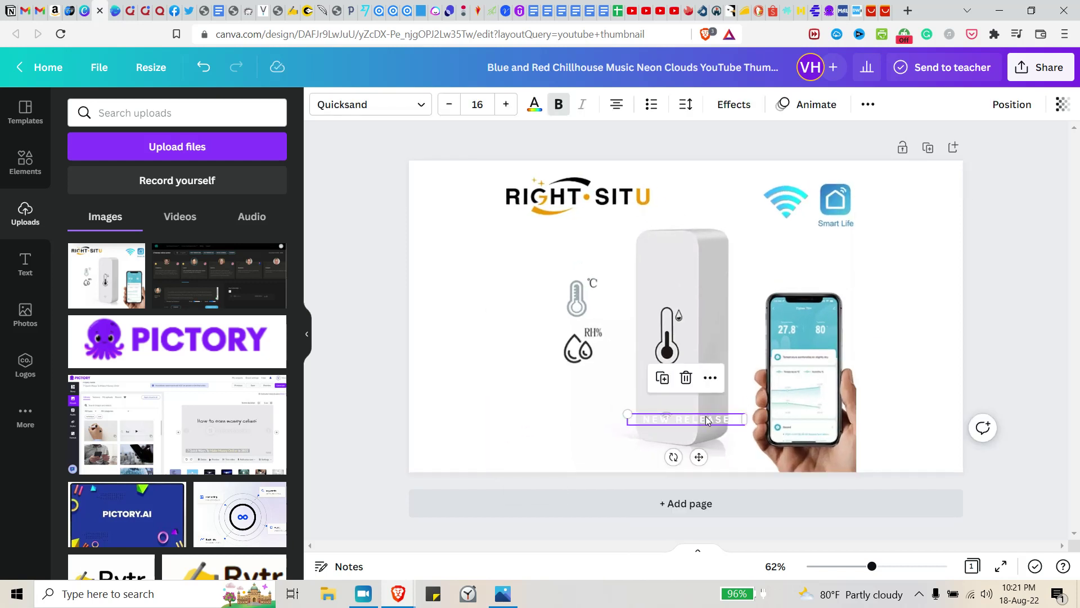
click(705, 419)
drag(746, 414, 759, 414)
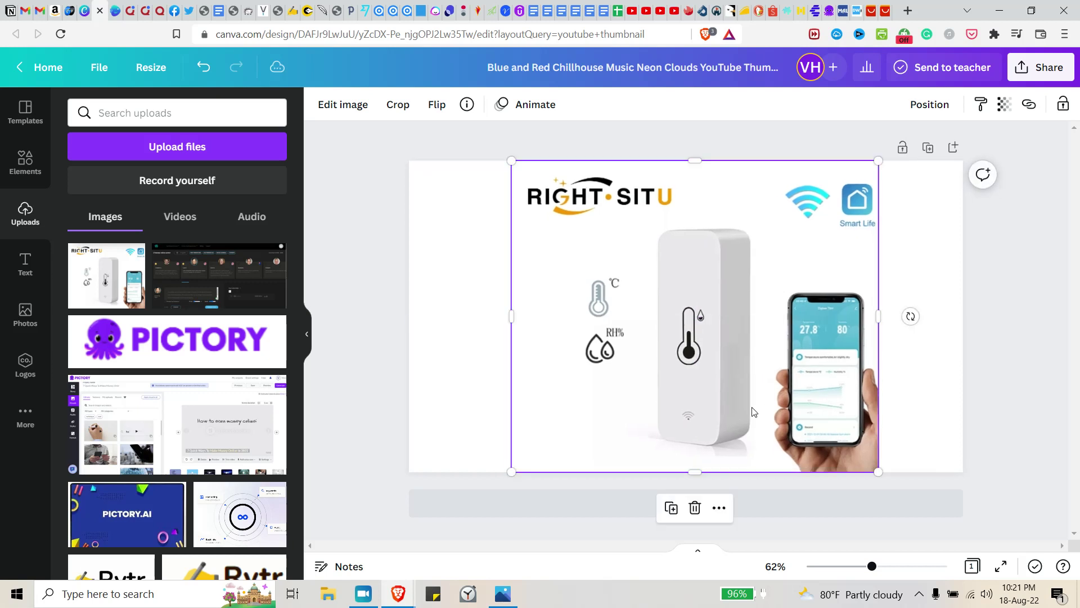
click(466, 313)
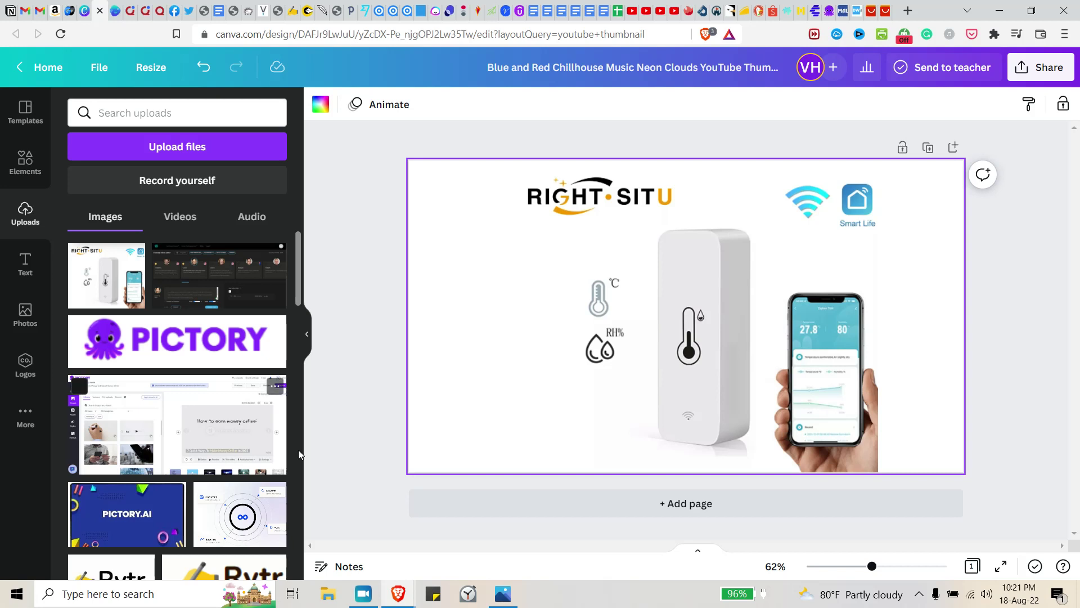
click(606, 318)
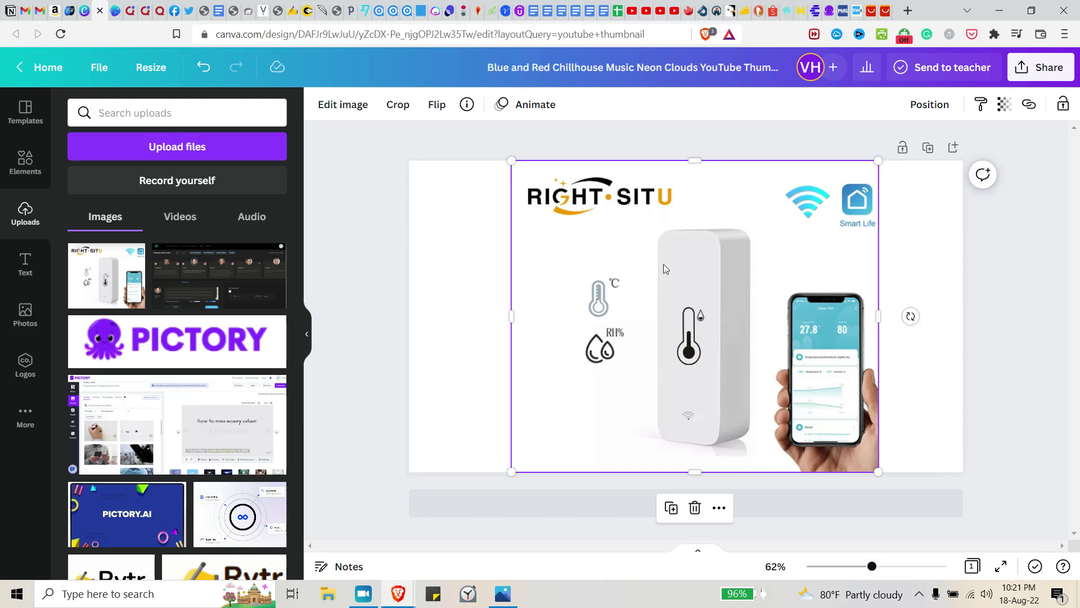
Run BG Remover from Edit image on the RIGHT·SITU sensor photo
click(343, 105)
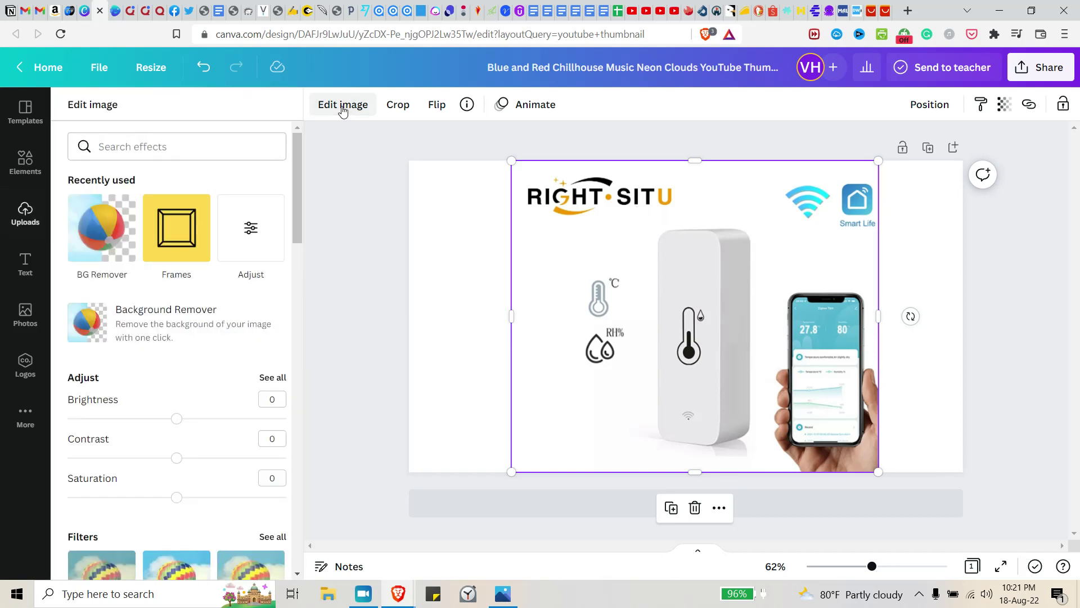
click(110, 225)
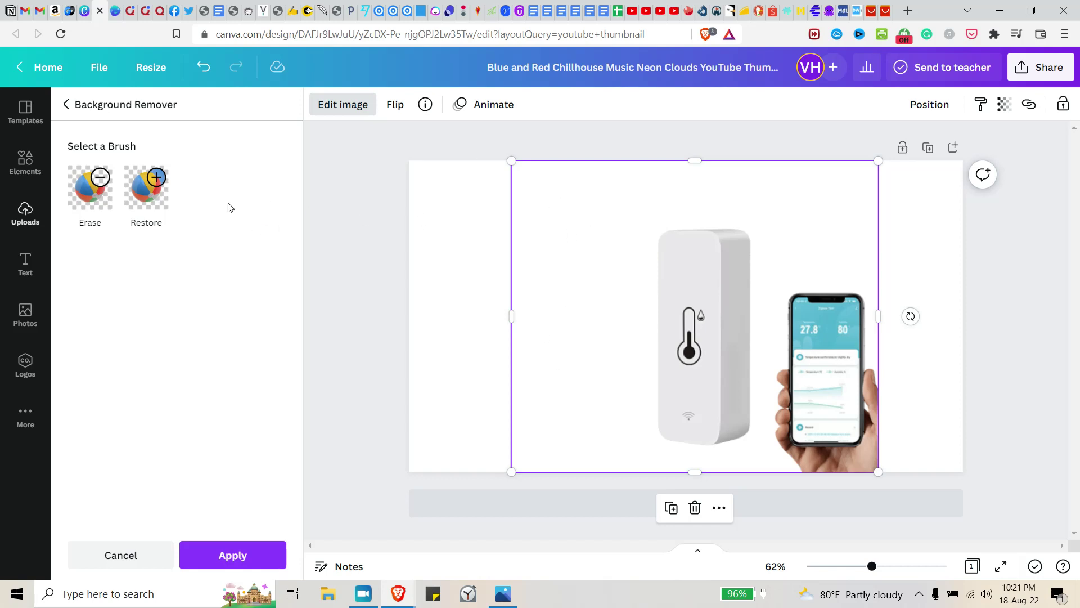
Brush back the thermometer, °C and droplet icons with Restore, using the faint original as a guide
click(157, 201)
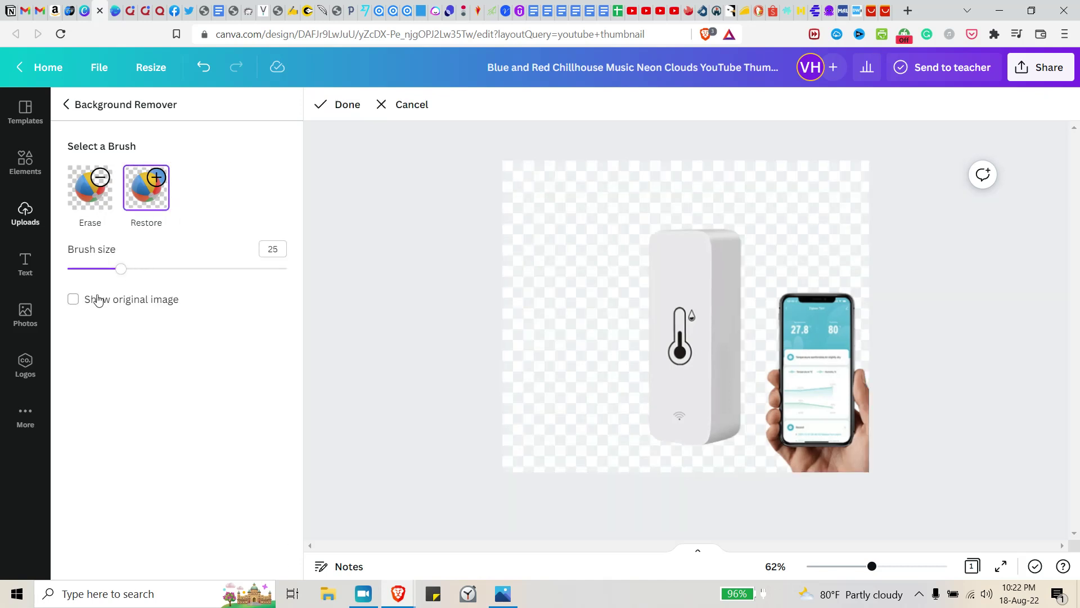
click(74, 300)
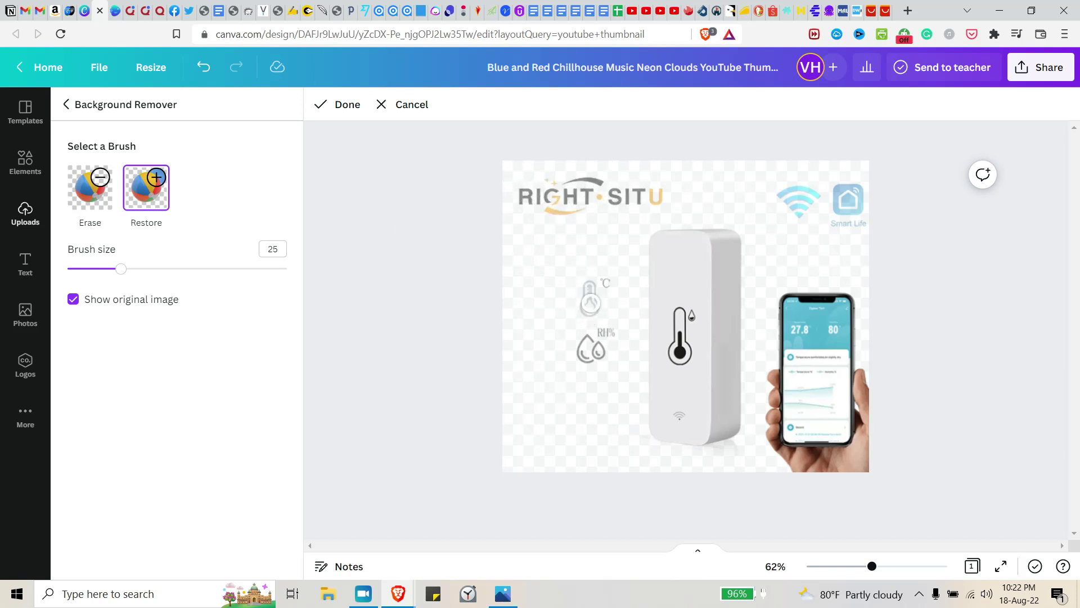
mouse_move(588, 283)
mouse_down()
mouse_move(589, 307)
mouse_move(592, 295)
mouse_up()
mouse_move(604, 285)
mouse_down()
mouse_move(603, 352)
mouse_move(608, 344)
mouse_move(600, 336)
mouse_move(587, 349)
mouse_move(596, 353)
mouse_move(609, 331)
mouse_up()
mouse_move(612, 384)
mouse_down()
mouse_move(588, 294)
mouse_move(609, 292)
mouse_up()
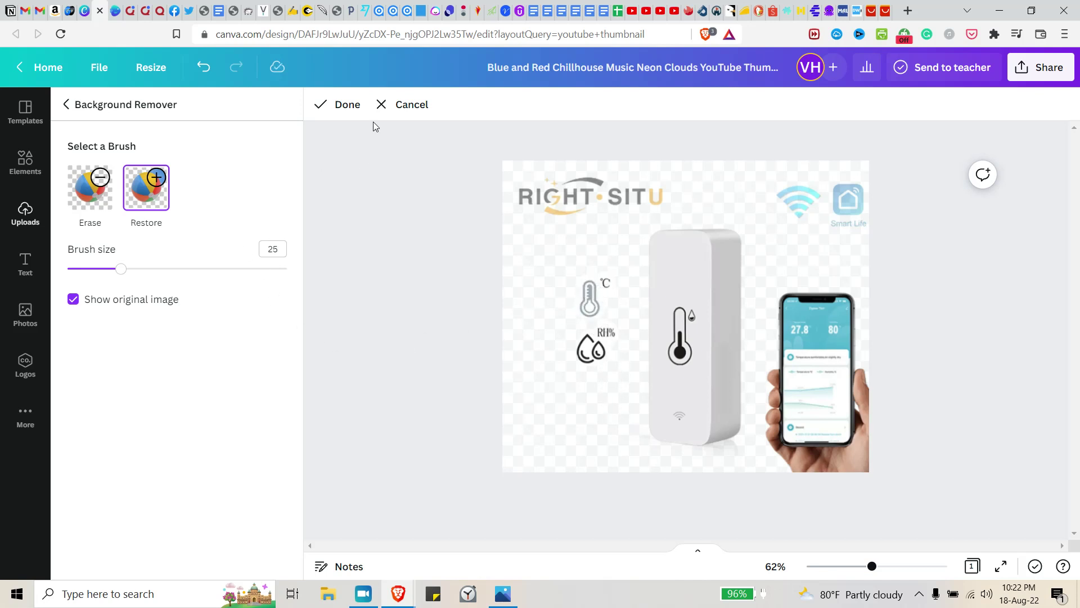
click(346, 107)
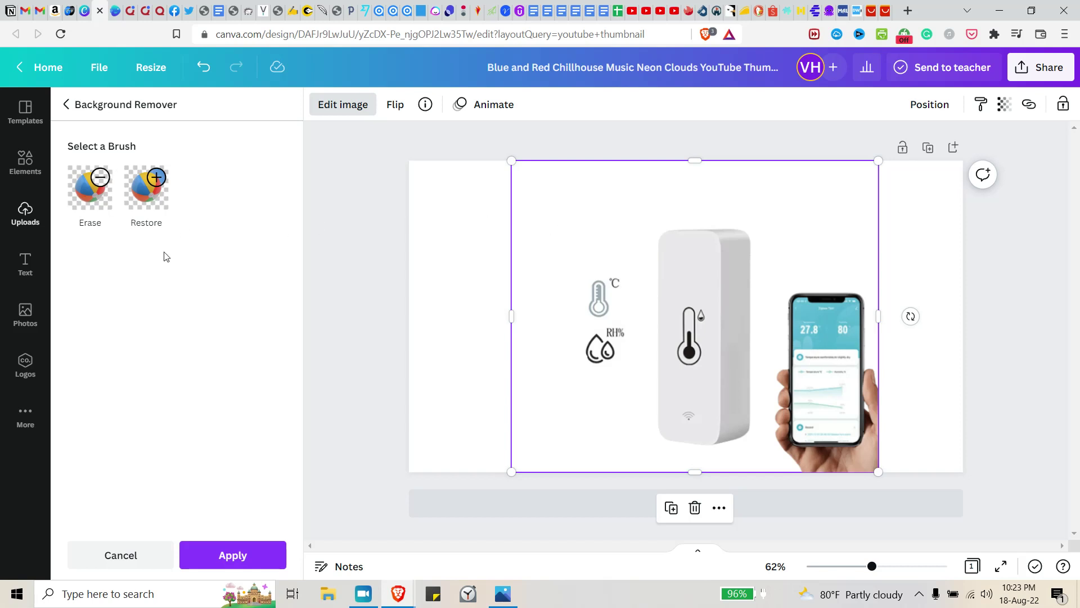
Close the panel and rerun BG Remover so only the sensor and phone-in-hand remain
click(338, 110)
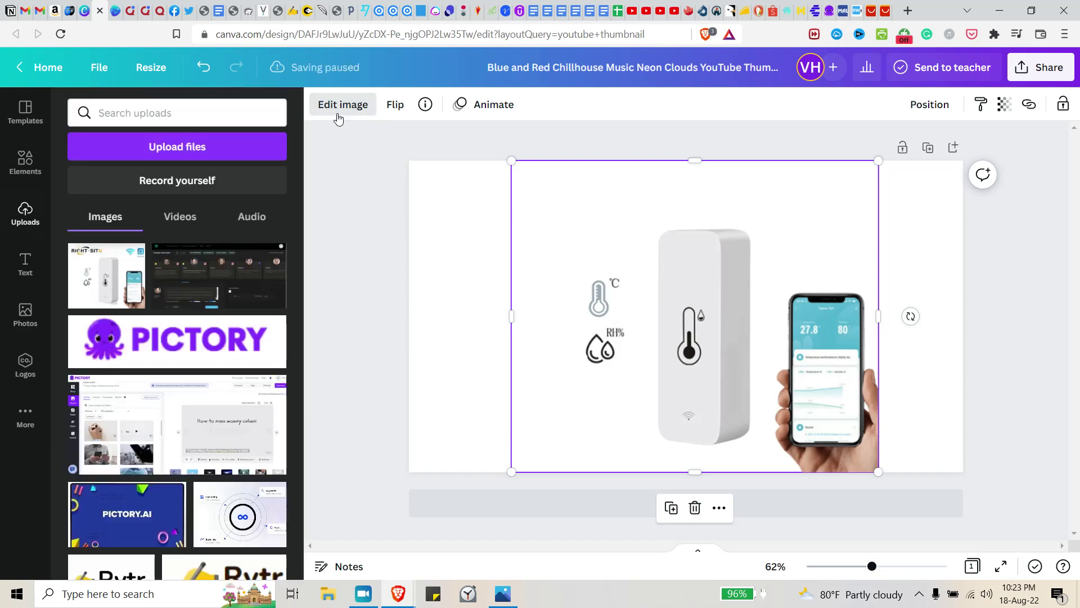
click(344, 105)
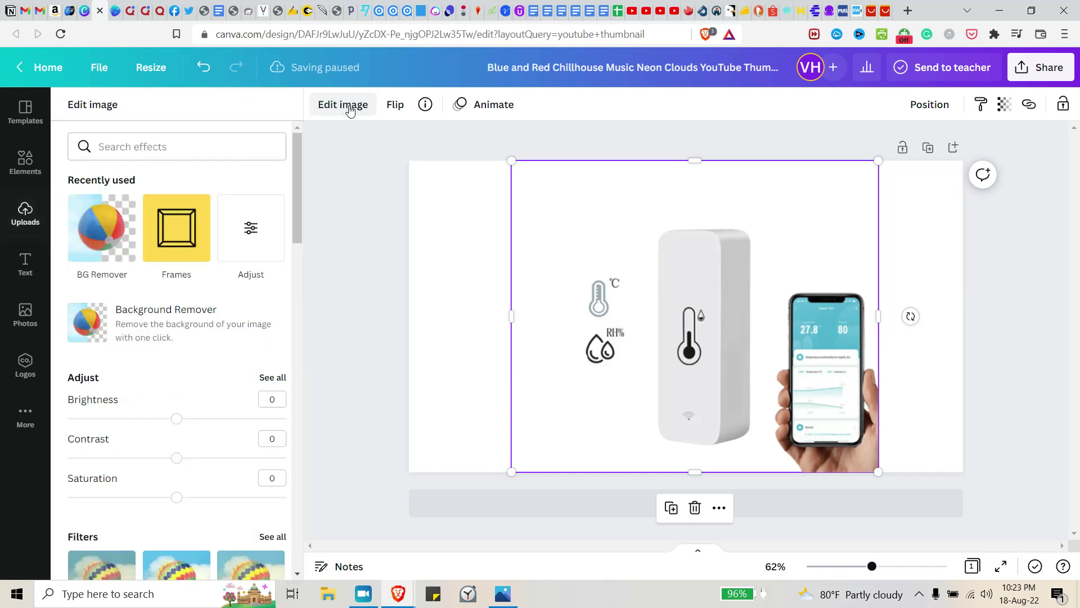
click(102, 228)
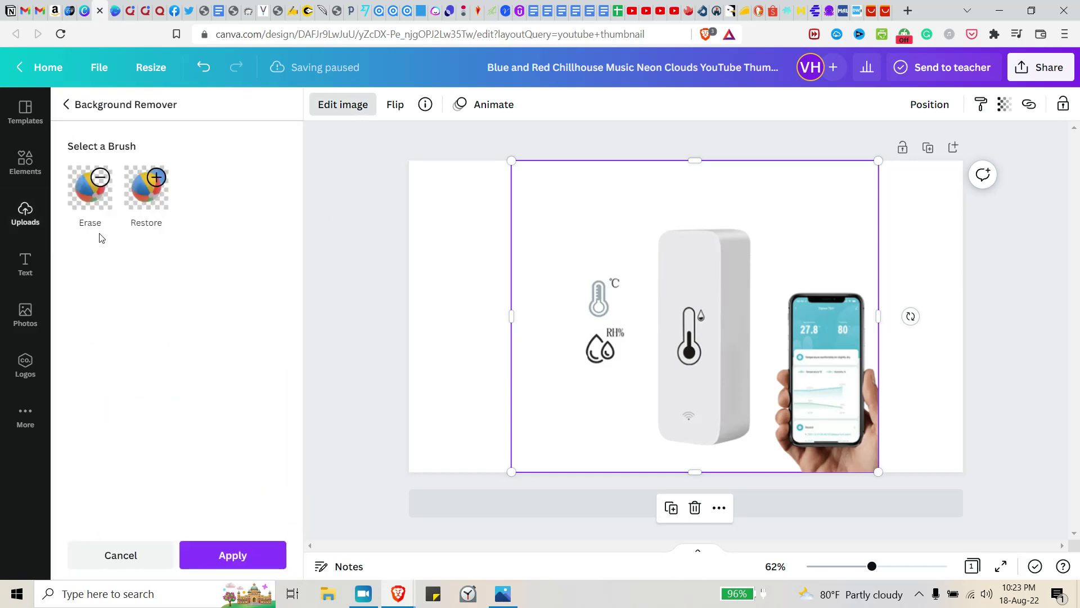
click(90, 194)
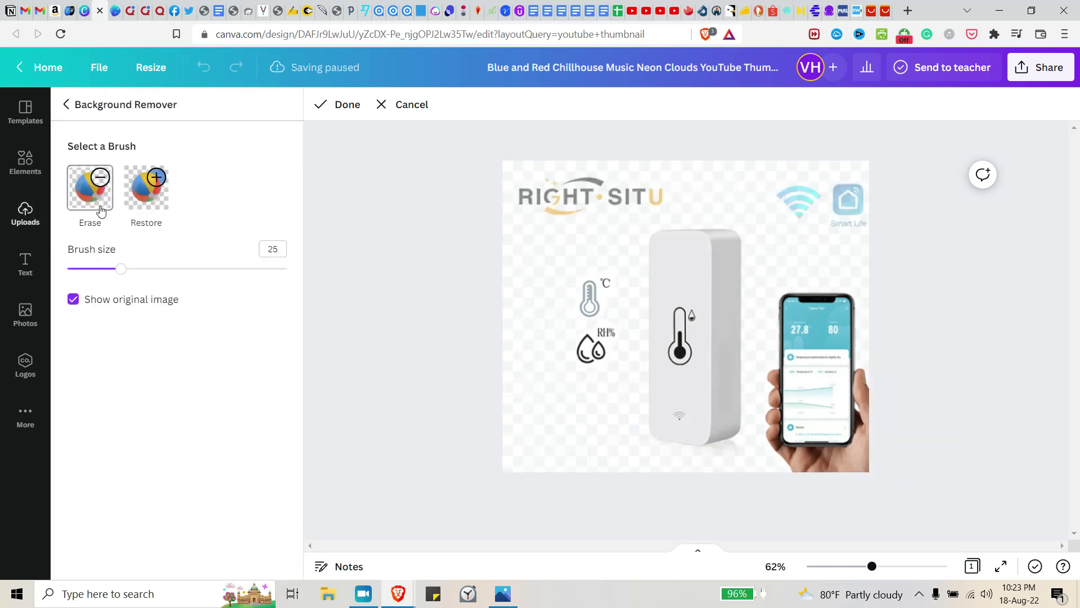
key(Escape)
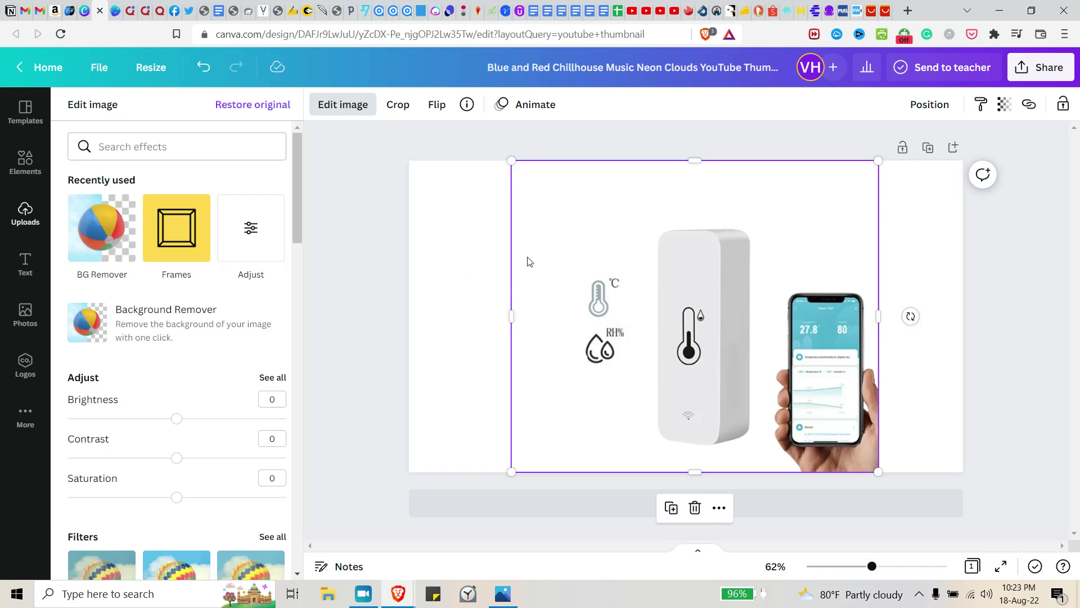
click(90, 236)
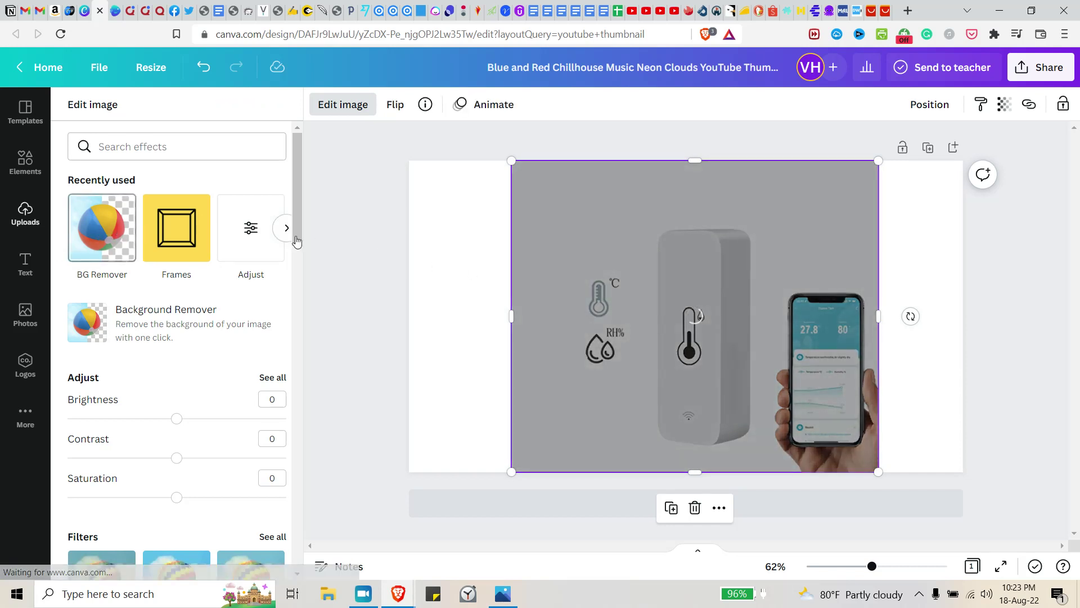